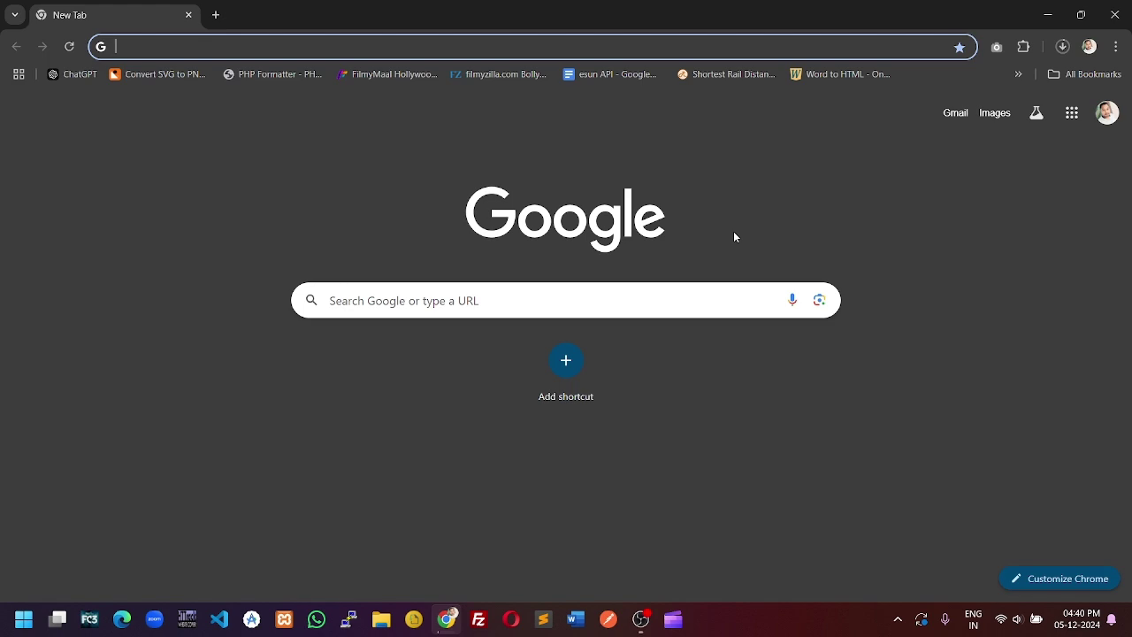
- Go to hostinger.com, log in to the control panel, and open the dashboard of the designmarket-me.com website
type("host")
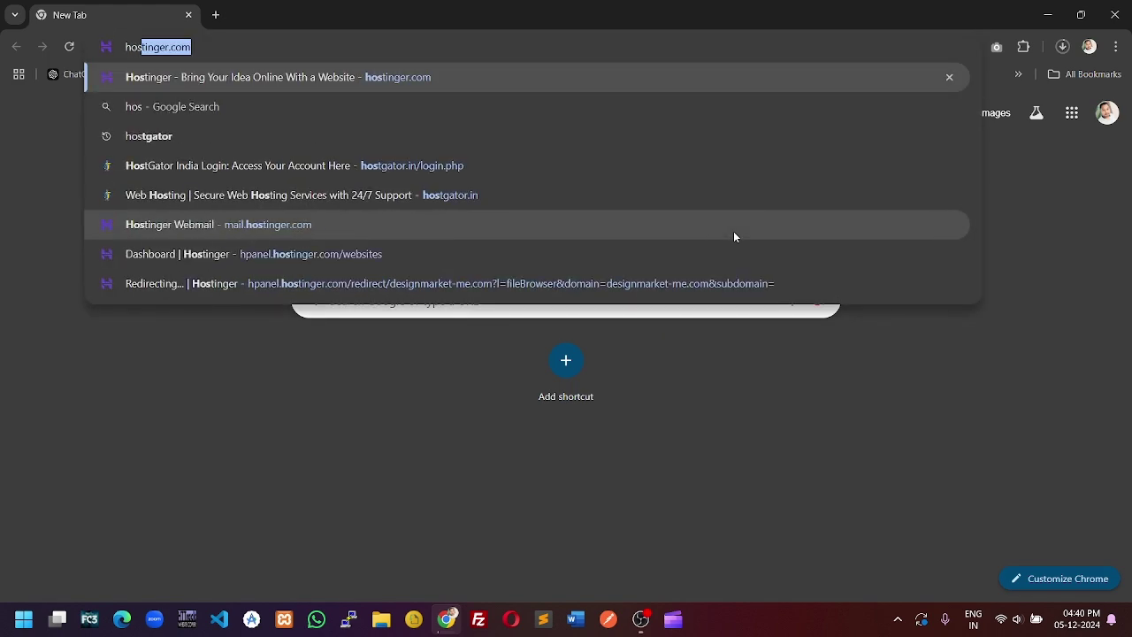
key("Return")
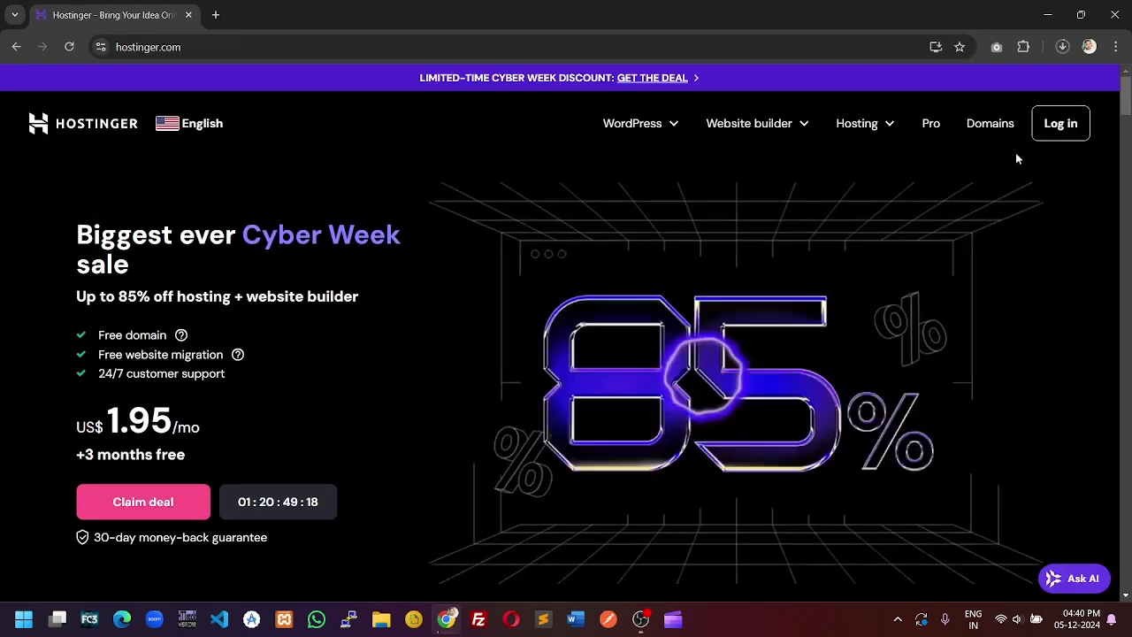
left_click(1059, 124)
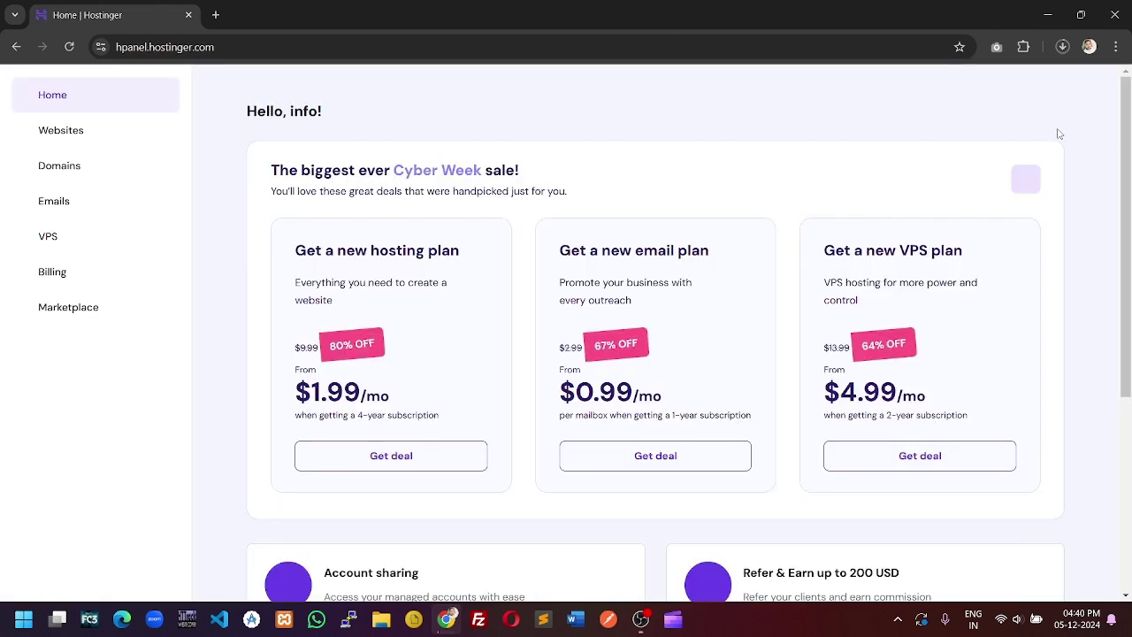
left_click(55, 186)
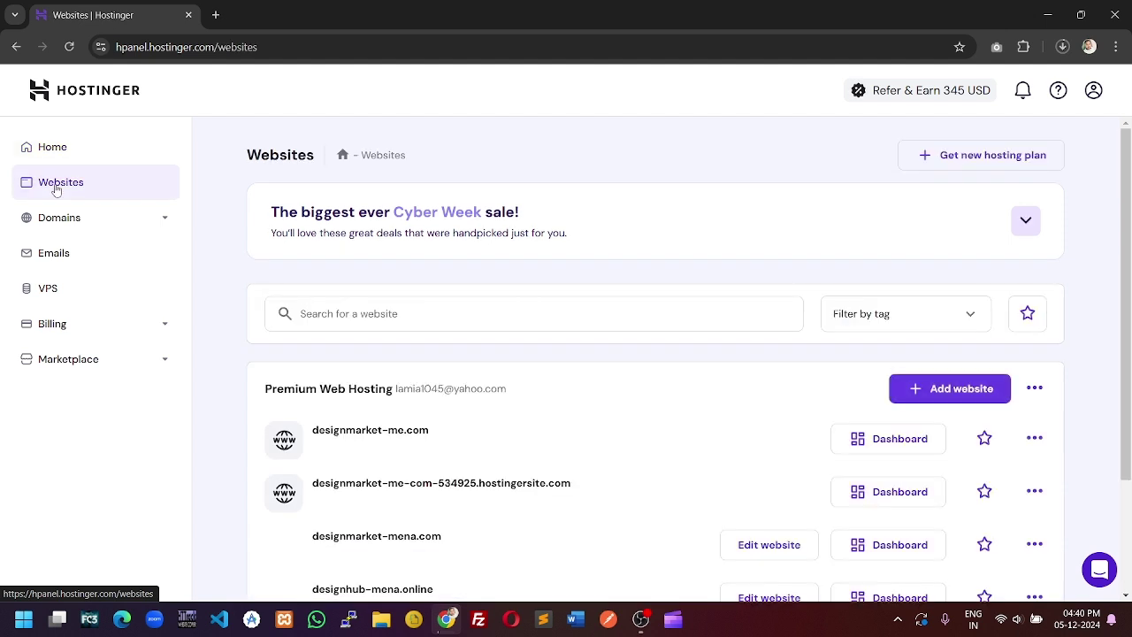
left_click(894, 445)
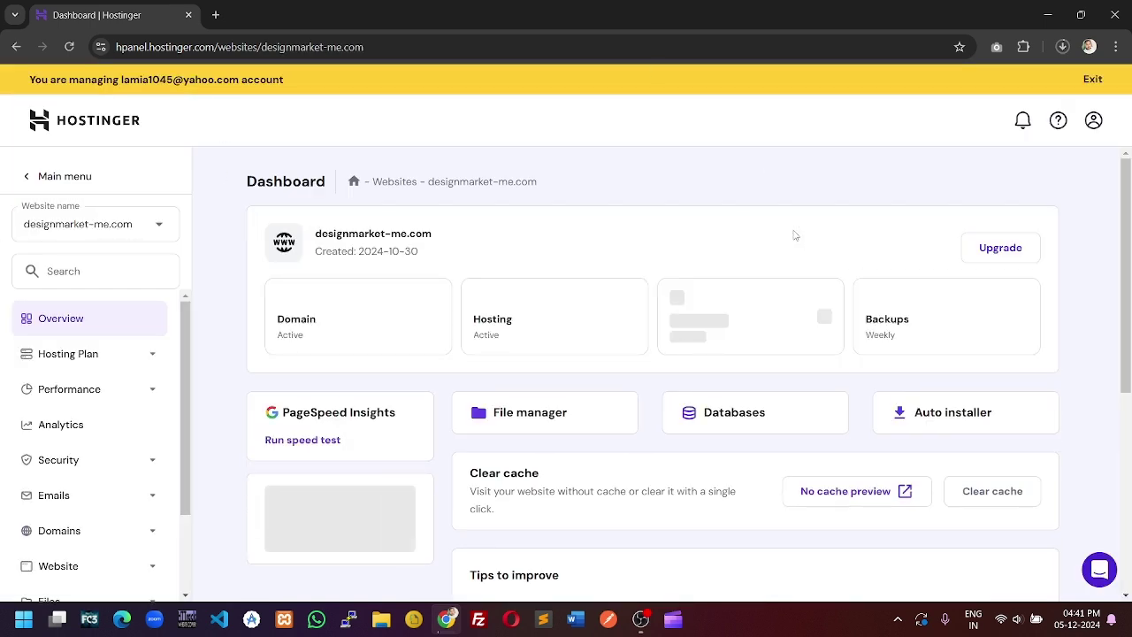
- Open the designmarket-me.com website's MySQL database in phpMyAdmin
scroll(97, 466, "down", 2)
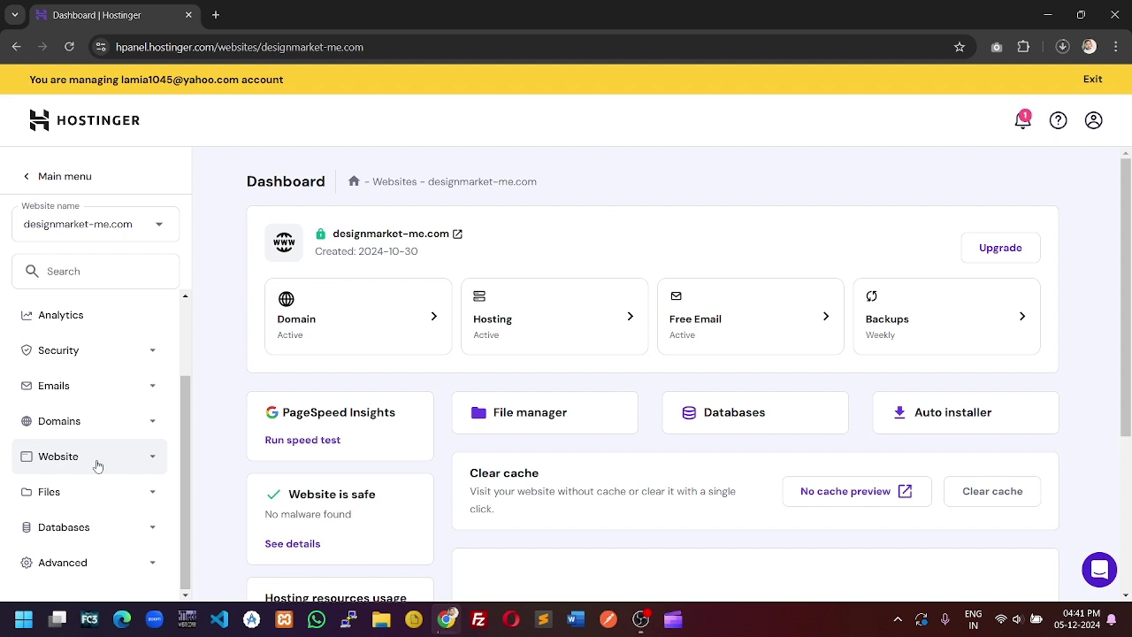
left_click(95, 529)
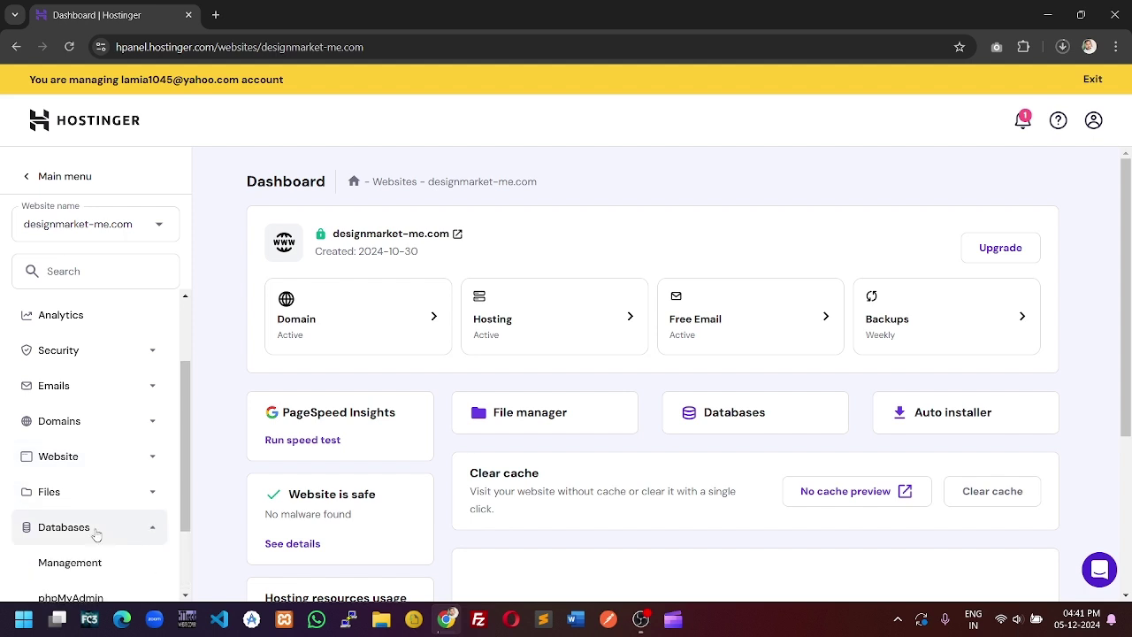
scroll(98, 535, "down", 2)
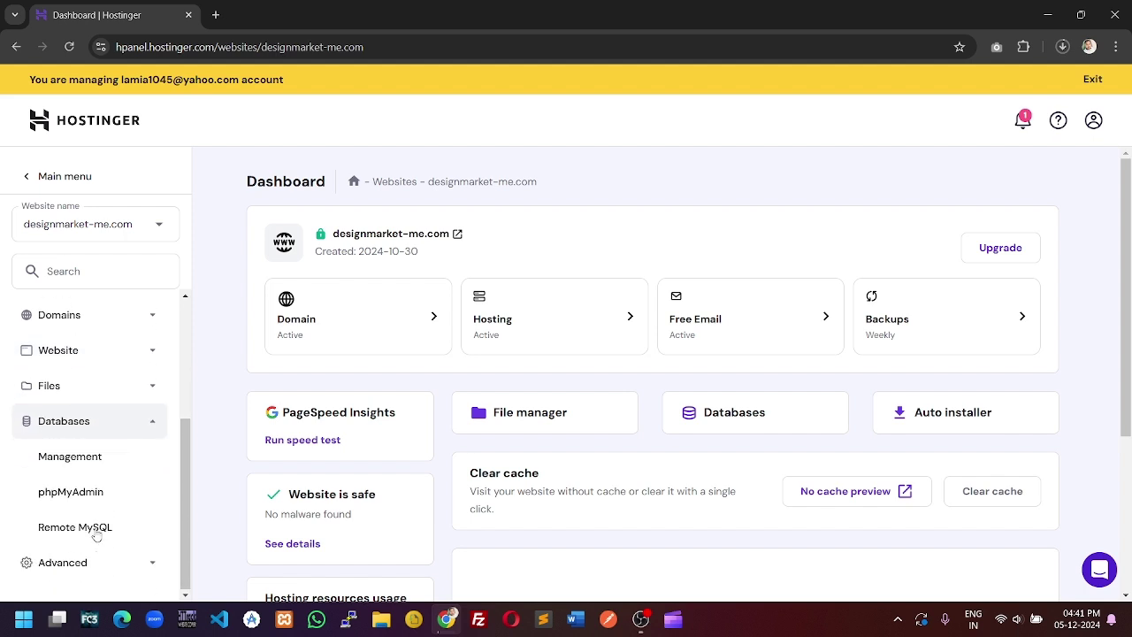
left_click(71, 491)
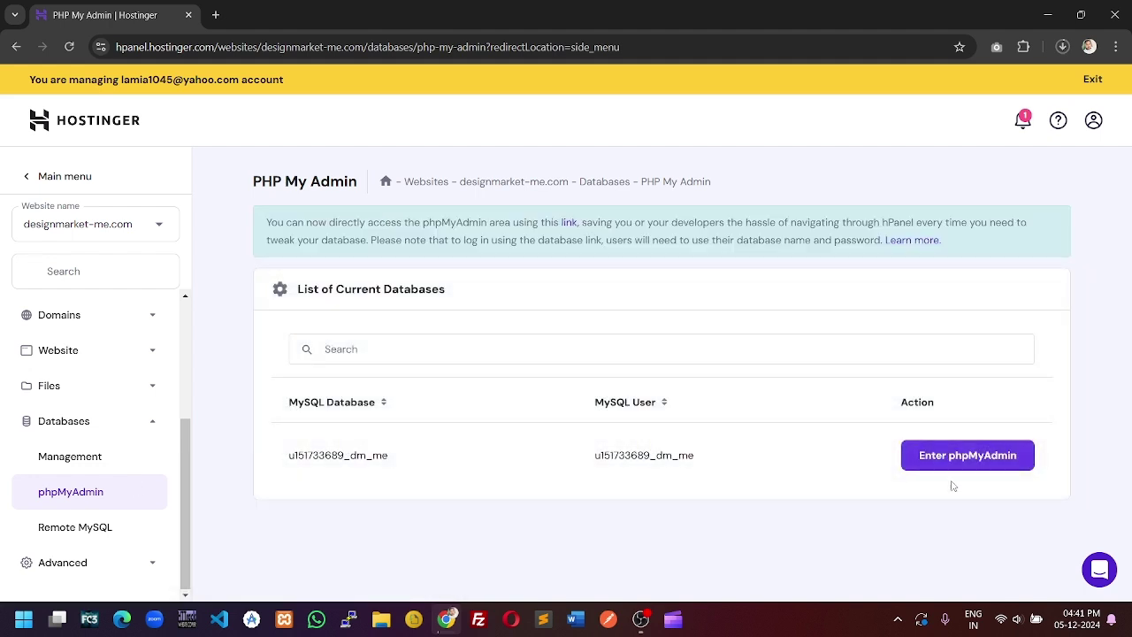
left_click(968, 458)
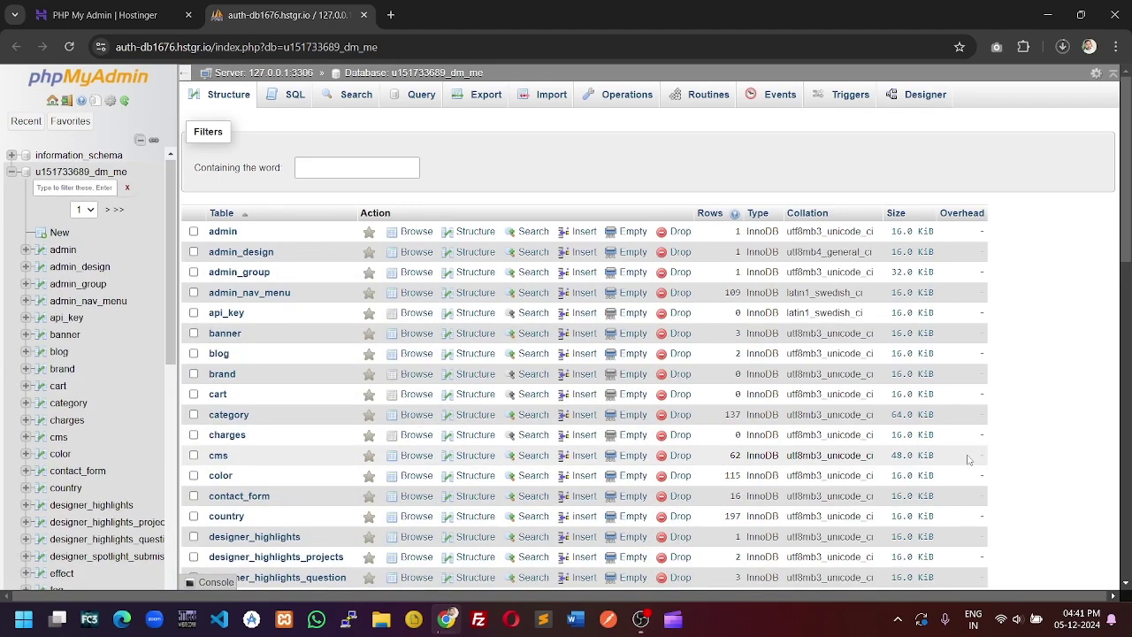
- Export the whole database with the Quick method in SQL format, then close phpMyAdmin
scroll(955, 446, "down", 4)
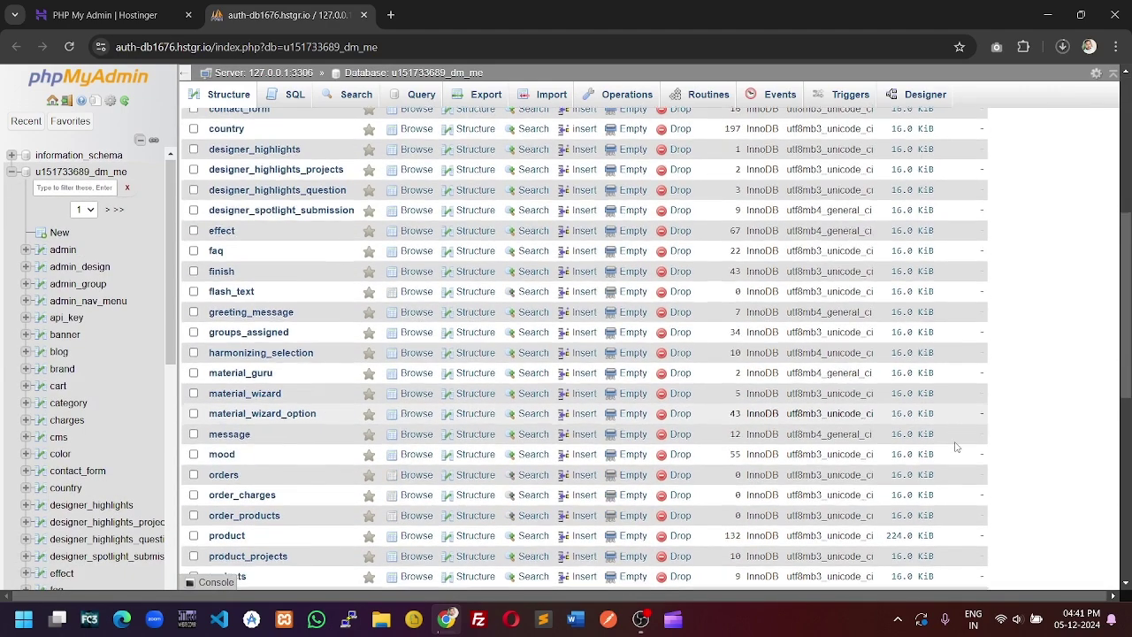
scroll(955, 447, "up", 4)
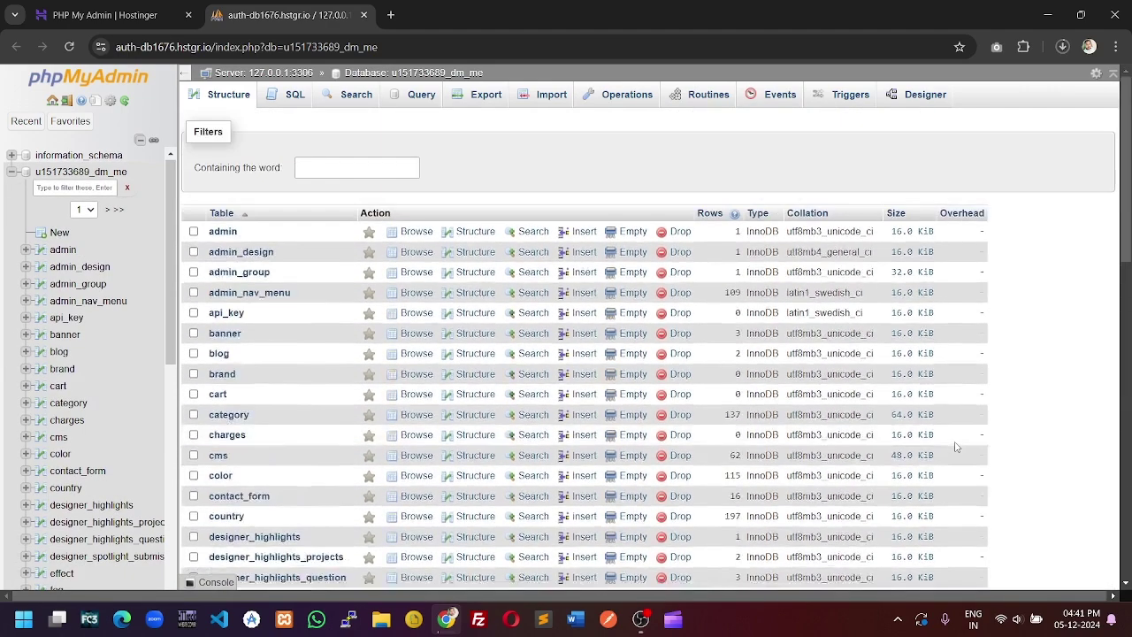
left_click(482, 103)
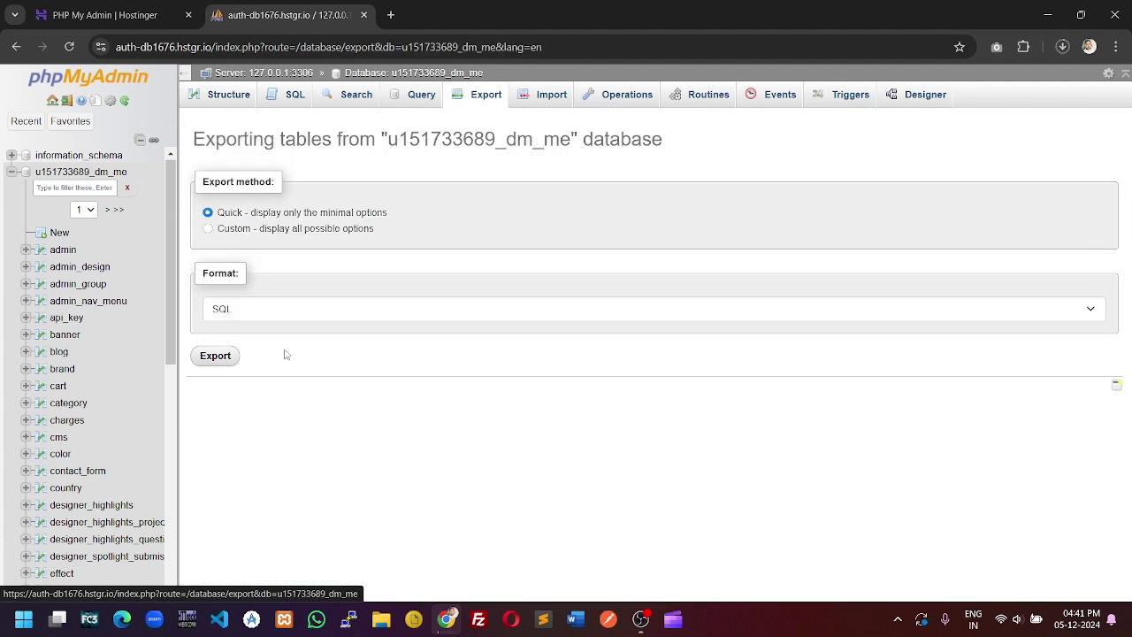
left_click(220, 359)
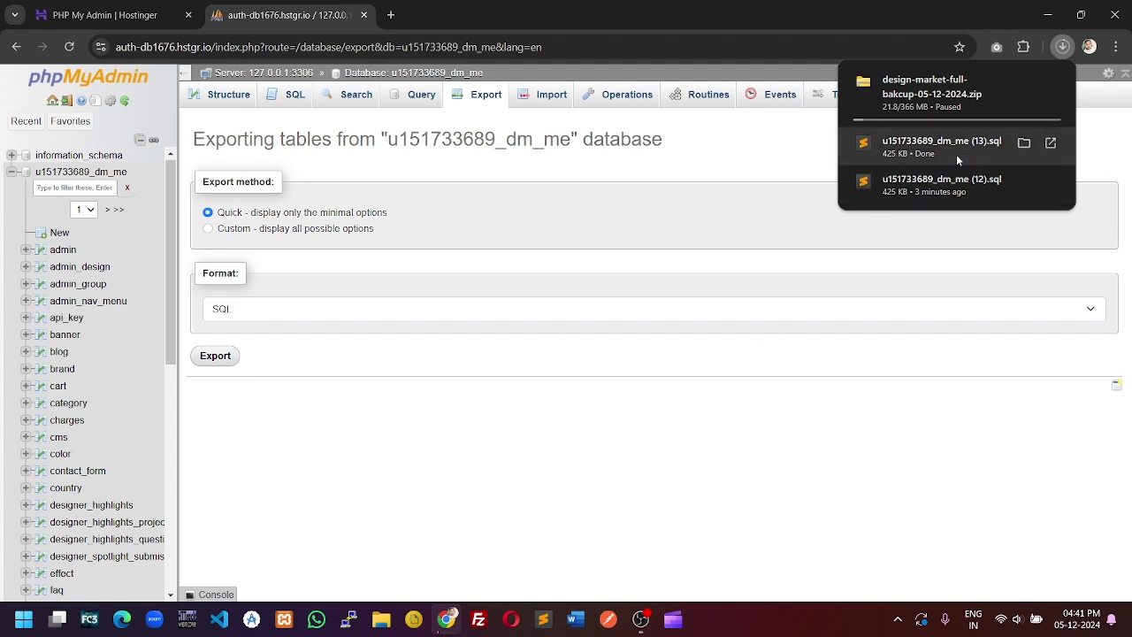
left_click(676, 401)
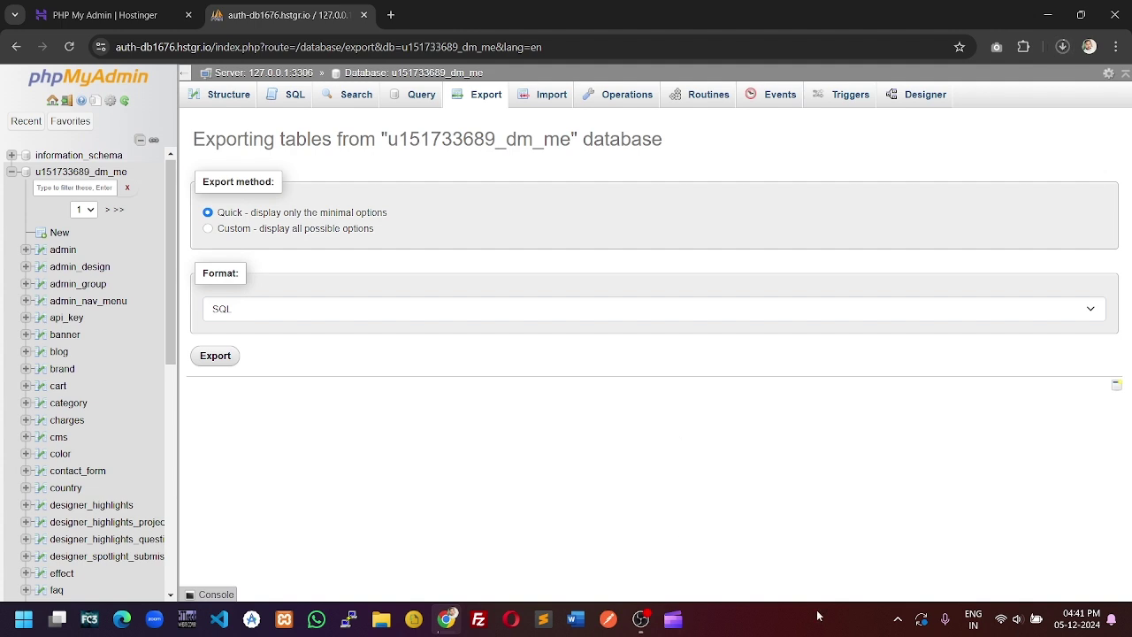
left_click(364, 15)
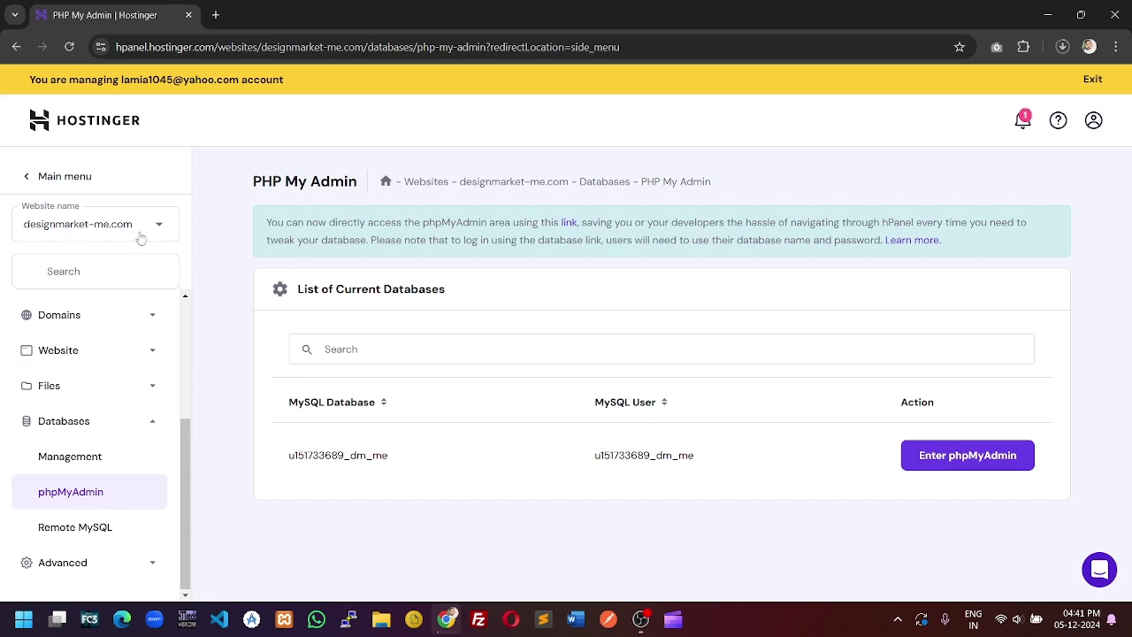
- Open the website's file manager and go to the 78asdyfhd folder inside public_html
left_click(55, 396)
left_click(66, 423)
double_click(239, 210)
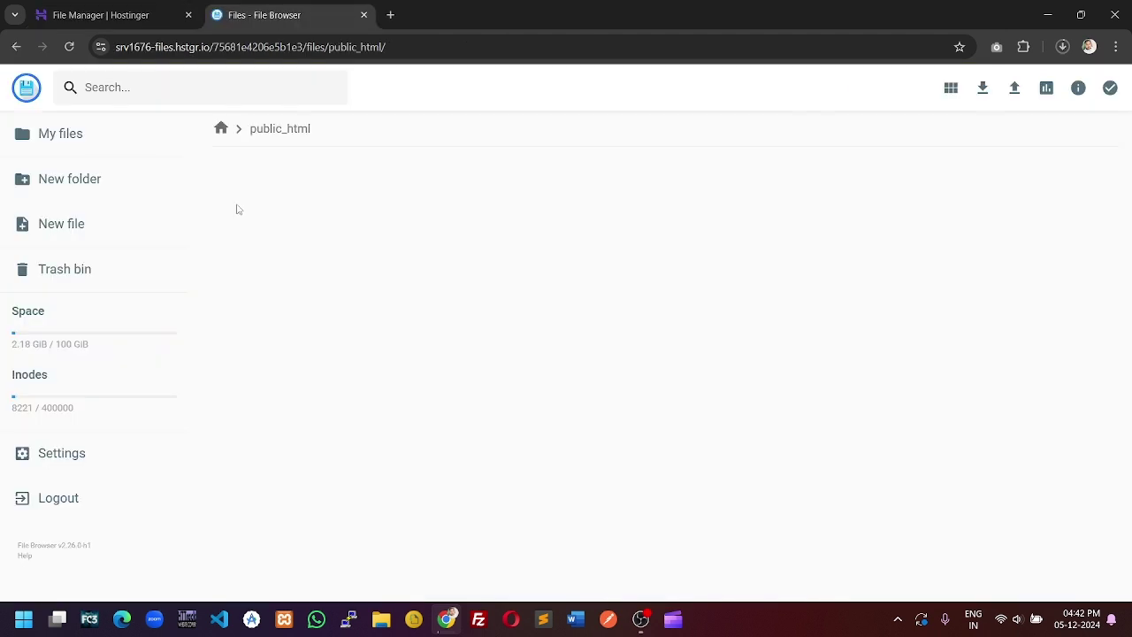
double_click(234, 206)
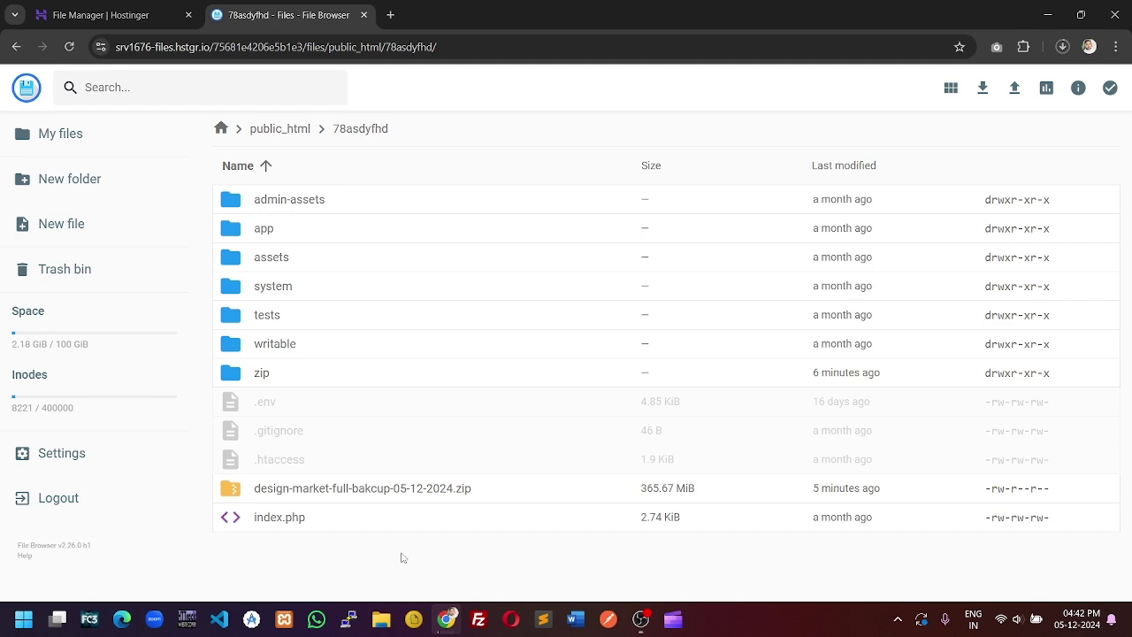
- Archive everything in the 78asdyfhd folder except the zip folder and design-market-full-bakcup-05-12-2024.zip as a zip named latest-backup-05-12-2024
left_click(239, 210)
left_click(236, 227, "ctrl")
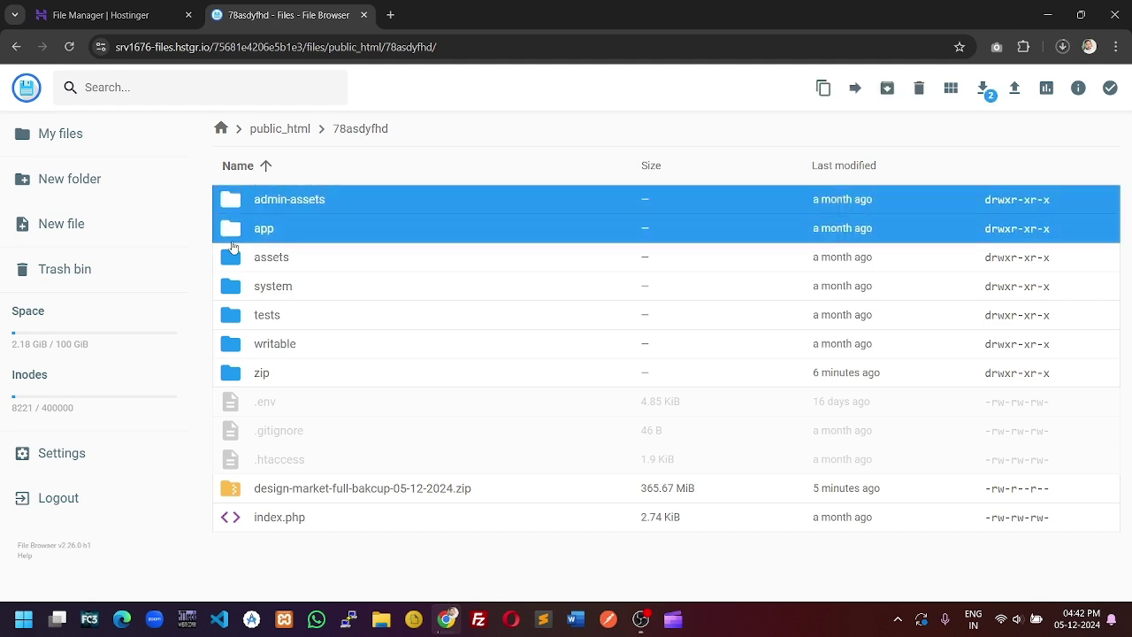
left_click(234, 257, "ctrl")
left_click(233, 287, "ctrl")
left_click(234, 317, "ctrl")
left_click(233, 346, "ctrl")
left_click(233, 375, "ctrl")
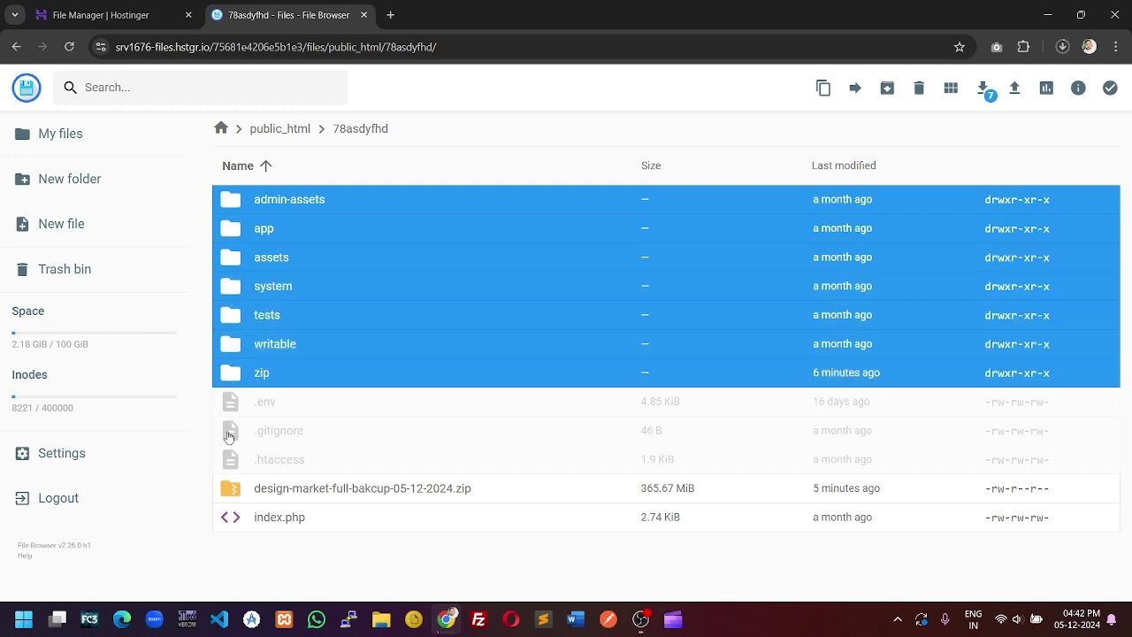
left_click(227, 409, "ctrl")
left_click(232, 434, "ctrl")
left_click(239, 461, "ctrl")
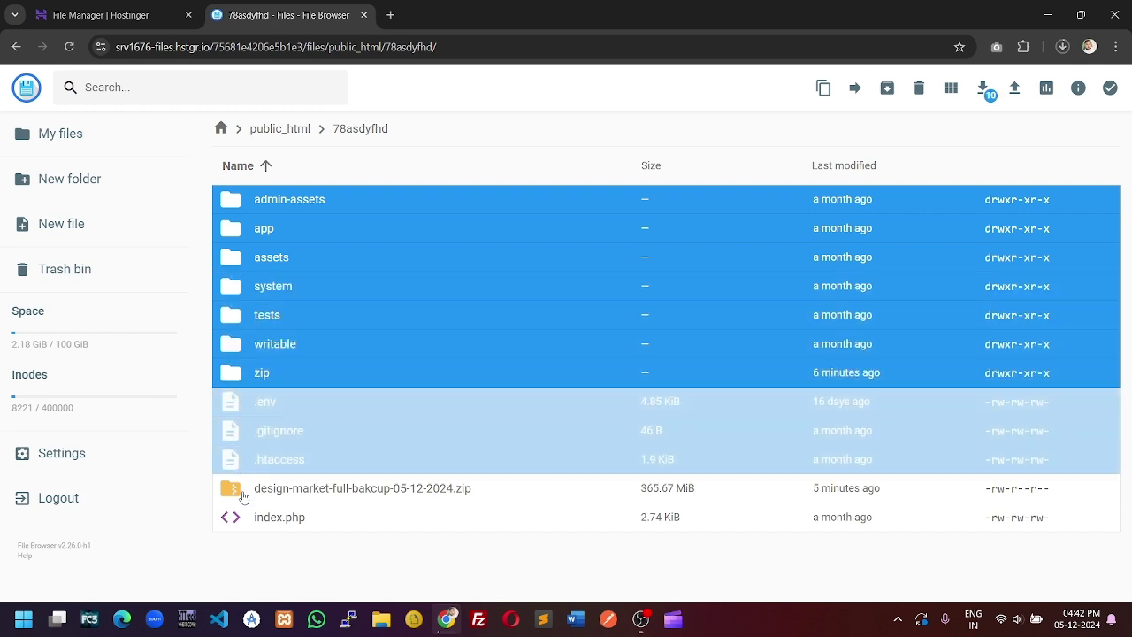
left_click(234, 494, "ctrl")
left_click(233, 518, "ctrl")
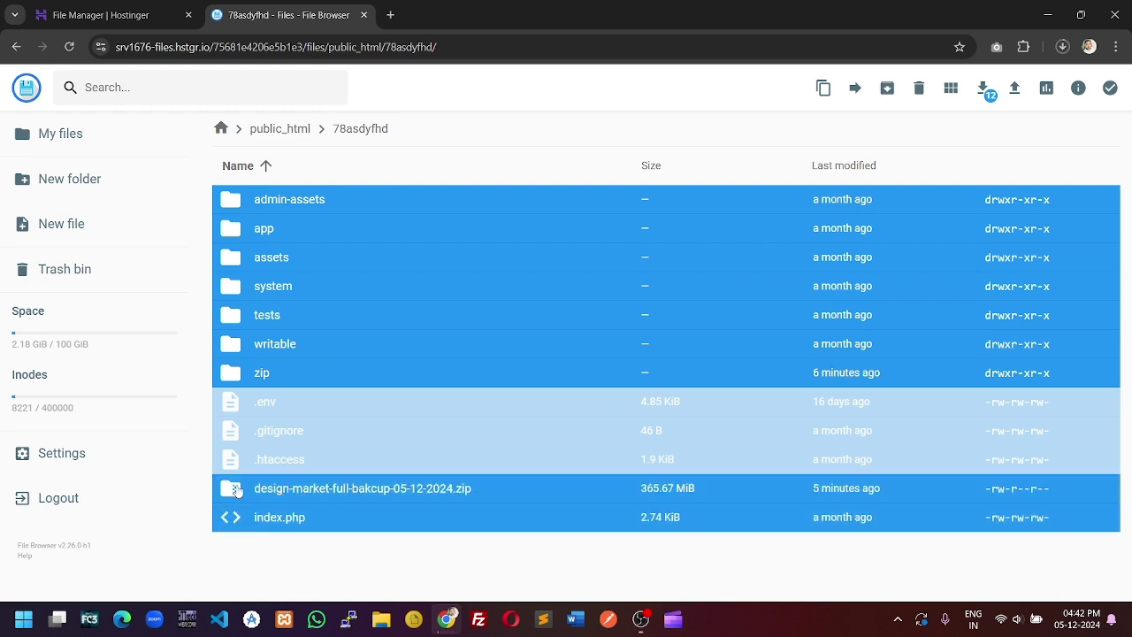
left_click(240, 491, "ctrl")
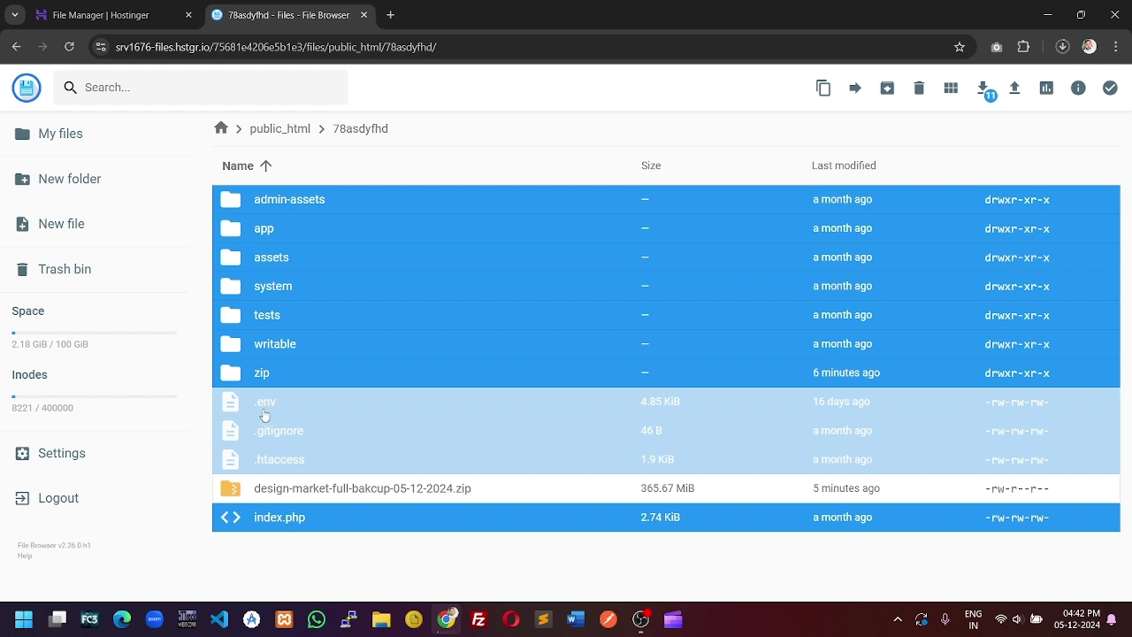
left_click(234, 379, "ctrl")
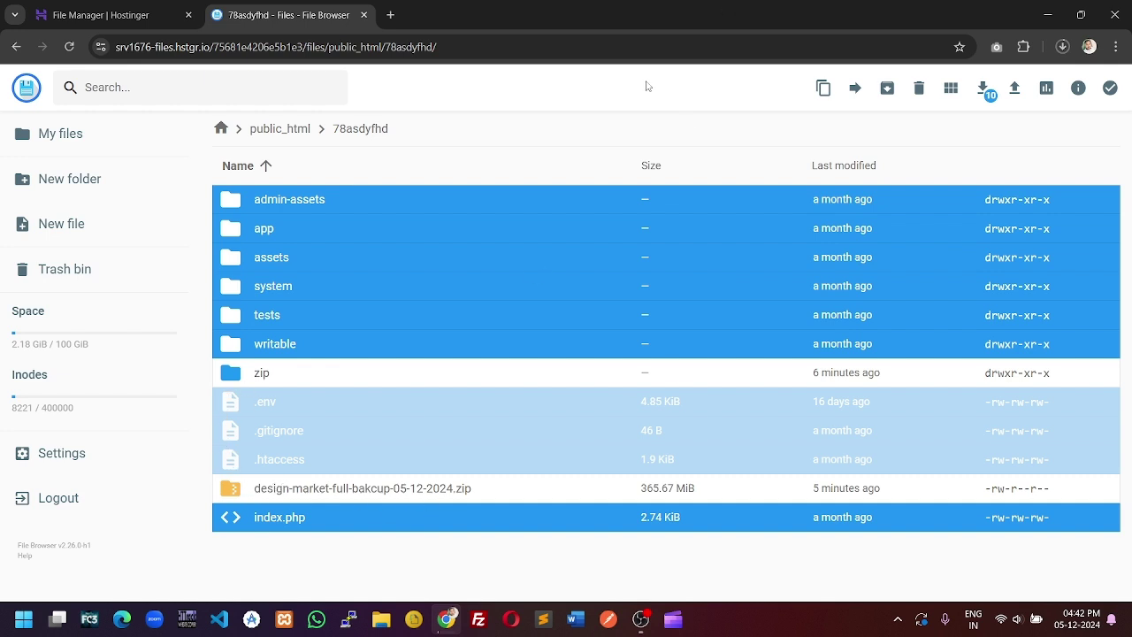
left_click(887, 88)
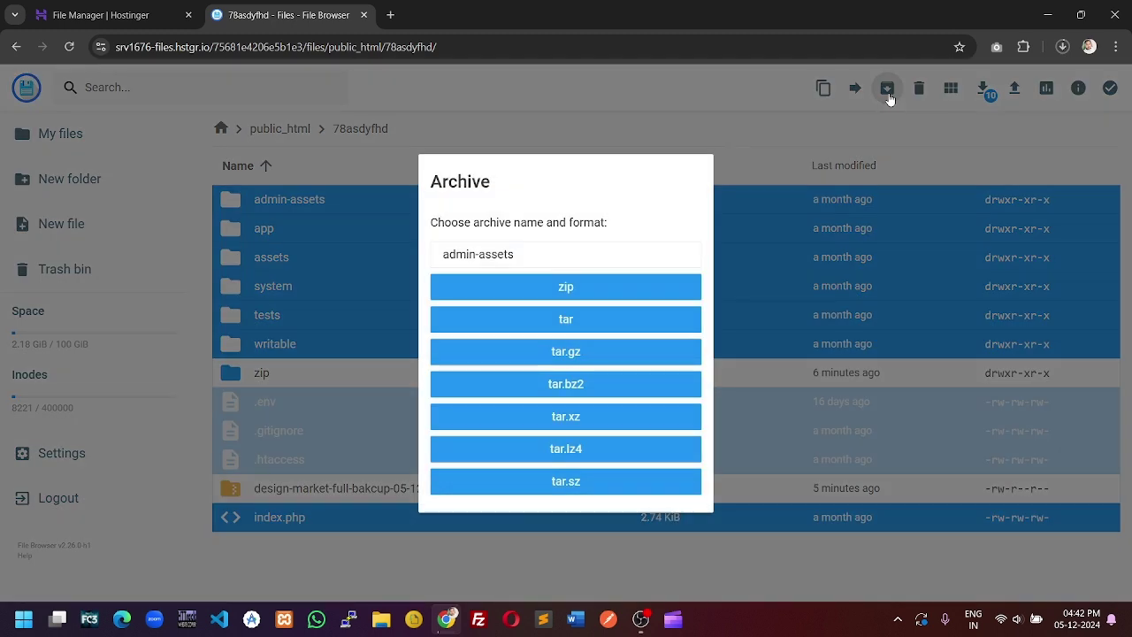
triple_click(530, 255)
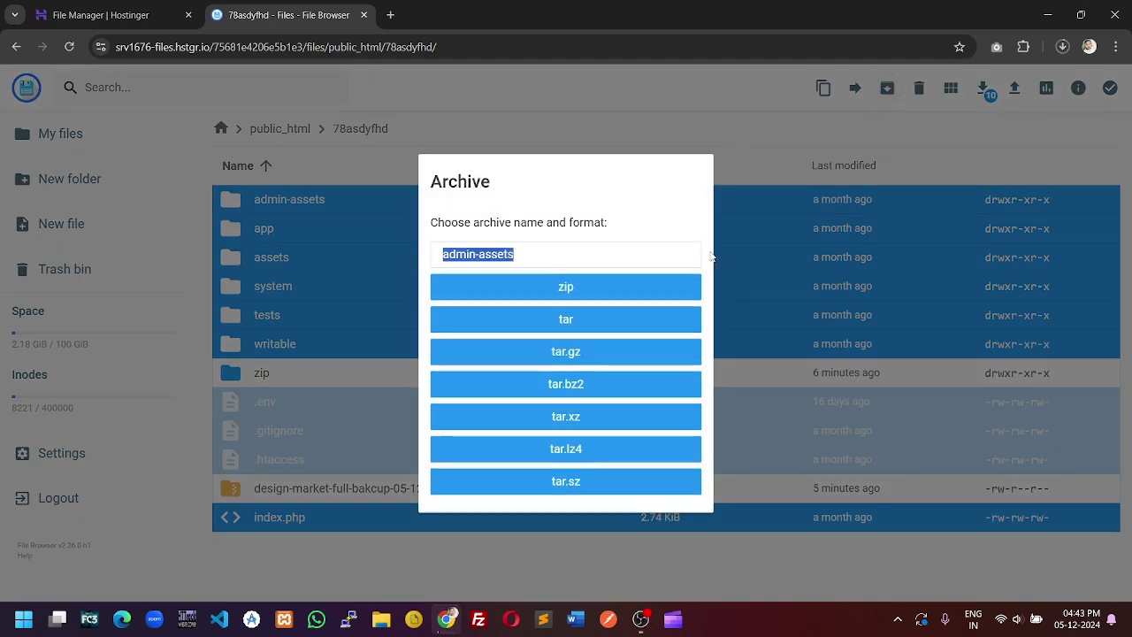
key("BackSpace")
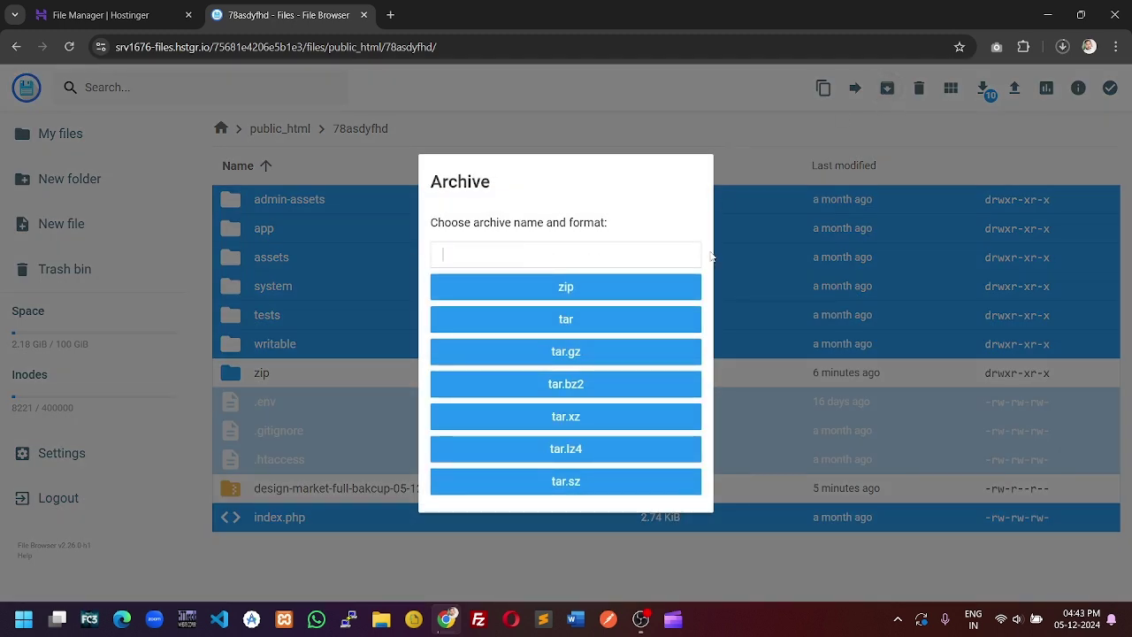
type("tatest")
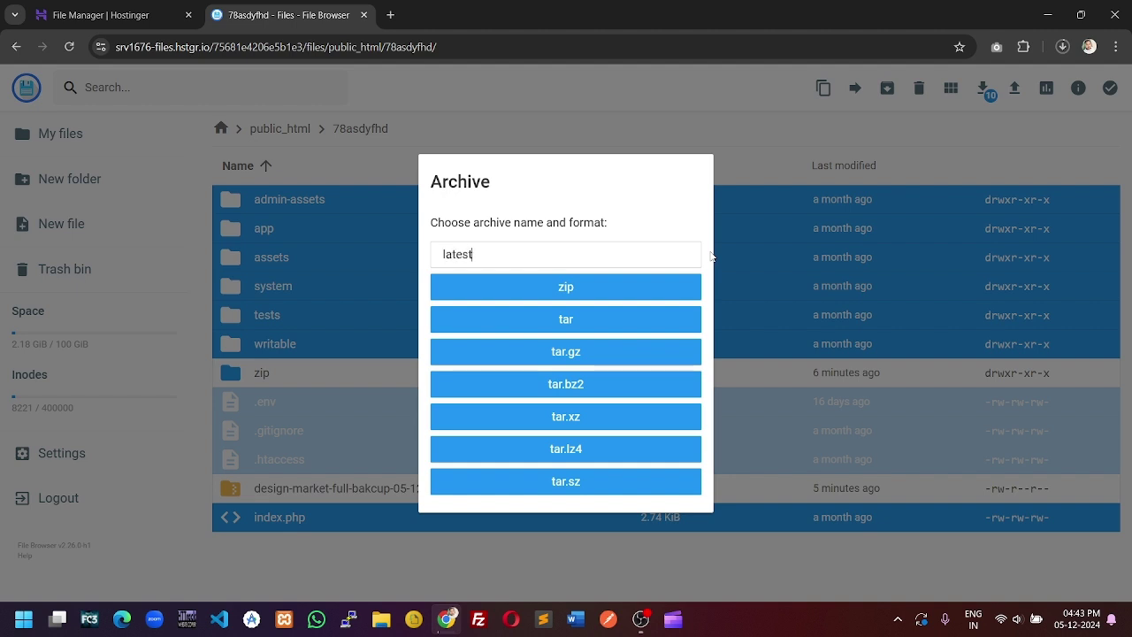
type("-backup-05-12-2024")
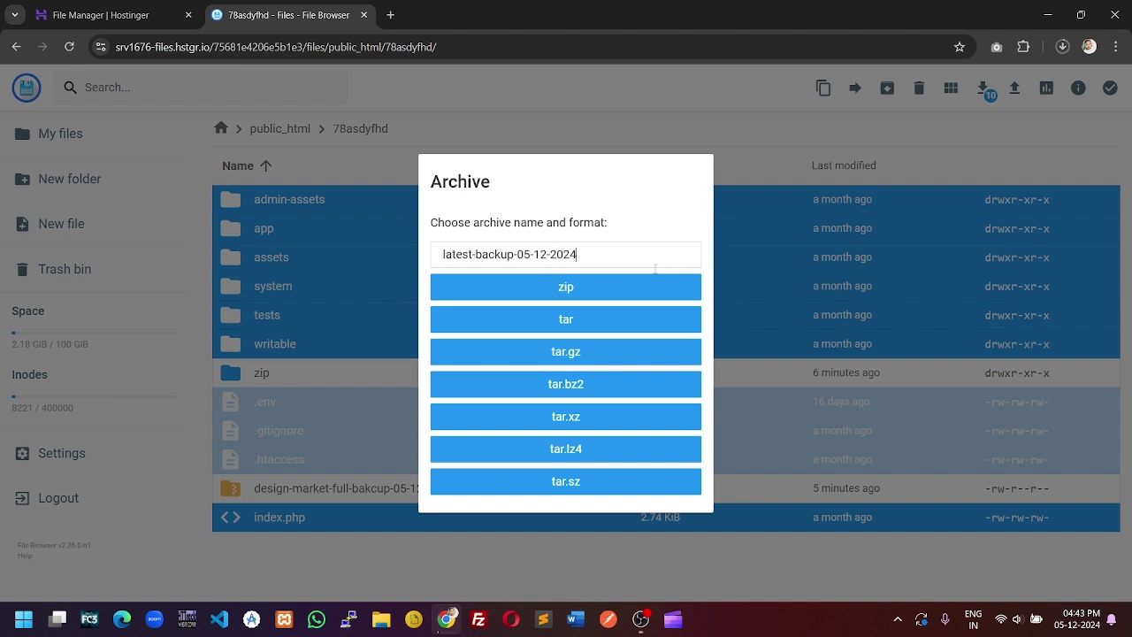
left_click(566, 286)
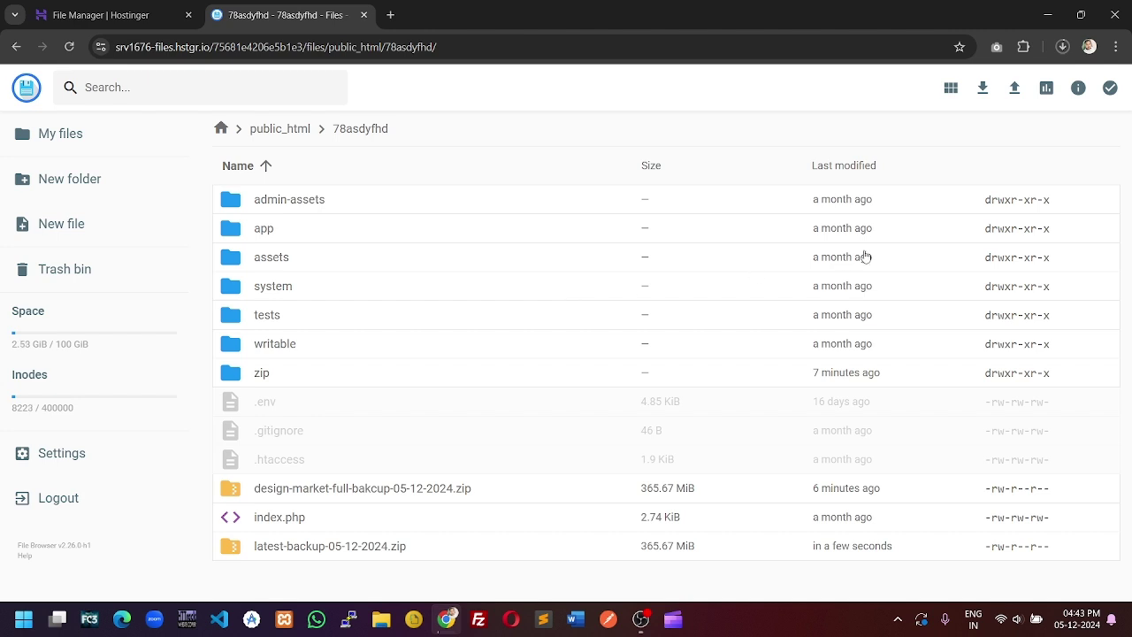
- Sort the files by last modified date and download latest-backup-05-12-2024.zip
left_click(874, 167)
left_click(875, 168)
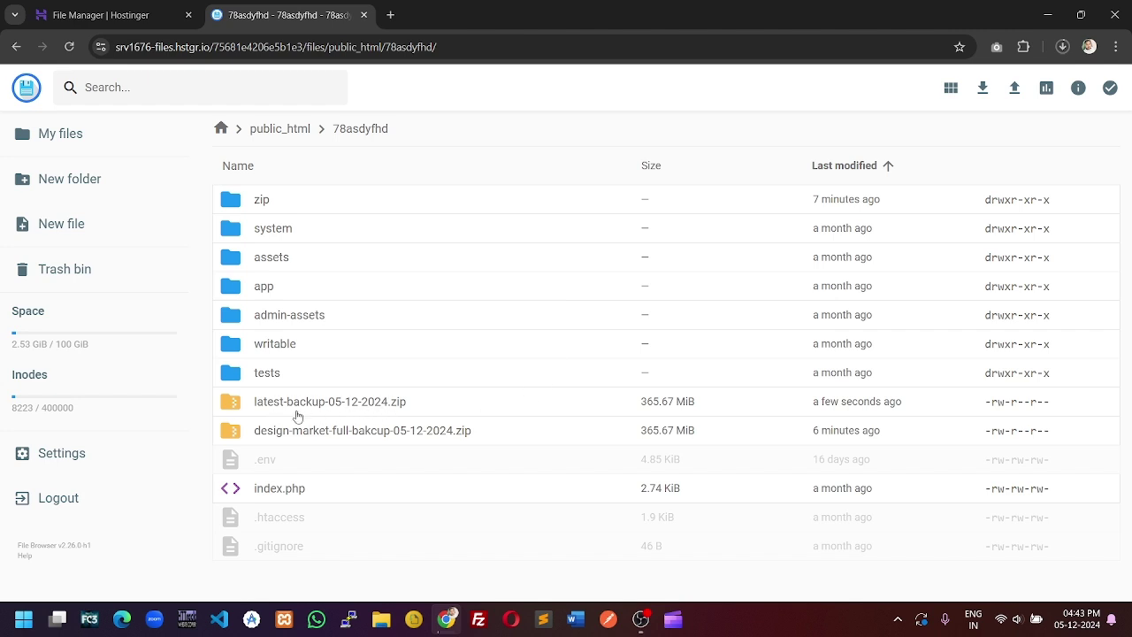
left_click(237, 407)
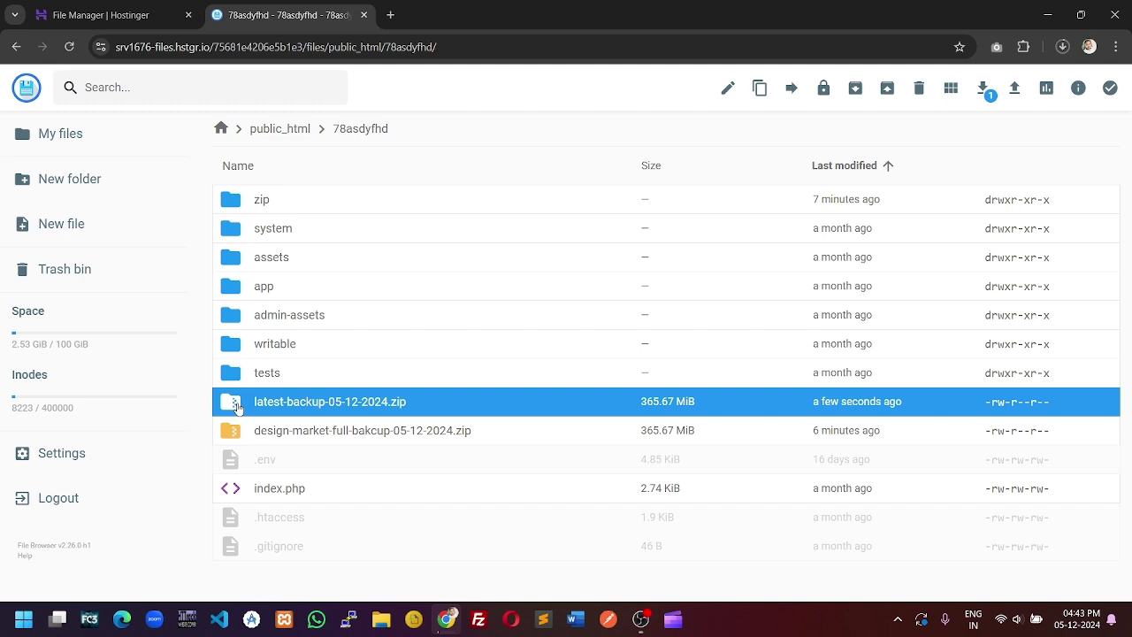
right_click(237, 407)
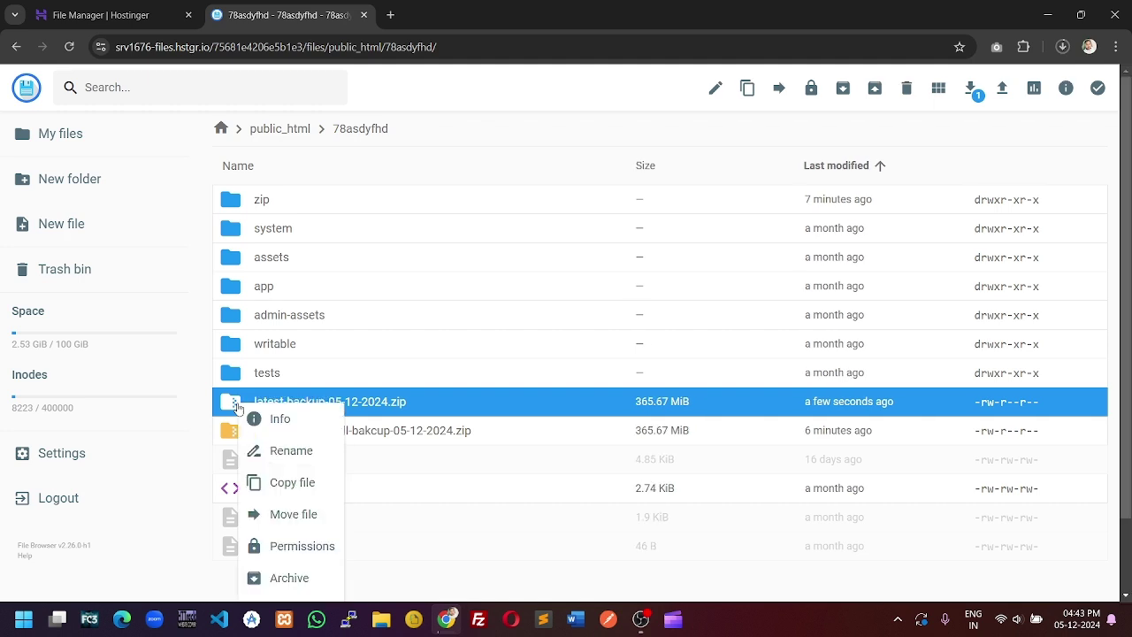
scroll(392, 433, "down", 1)
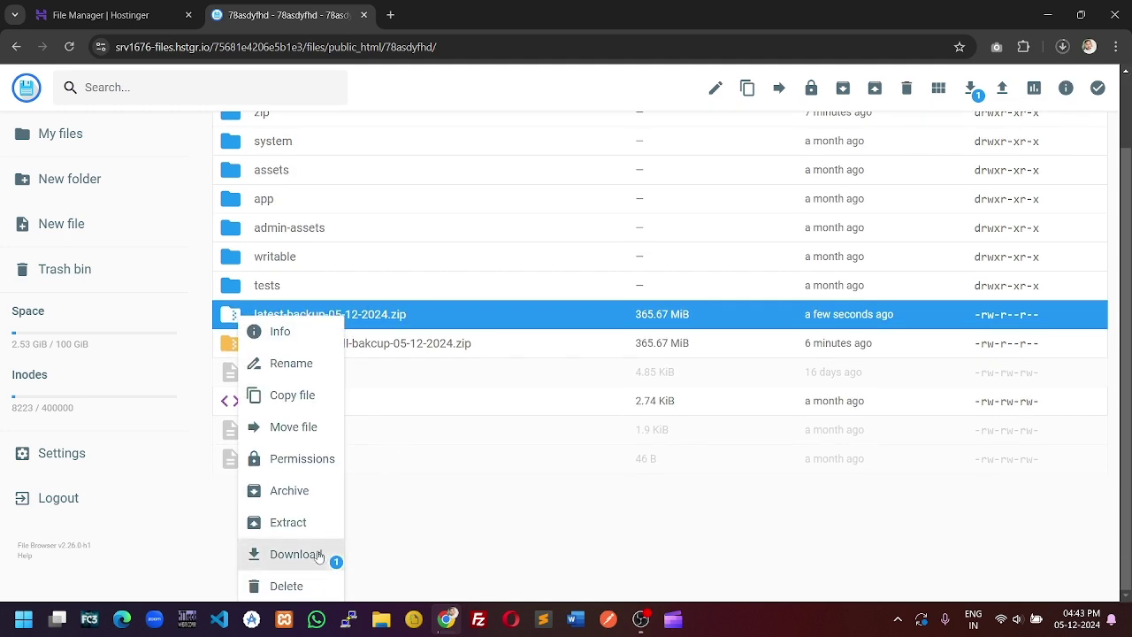